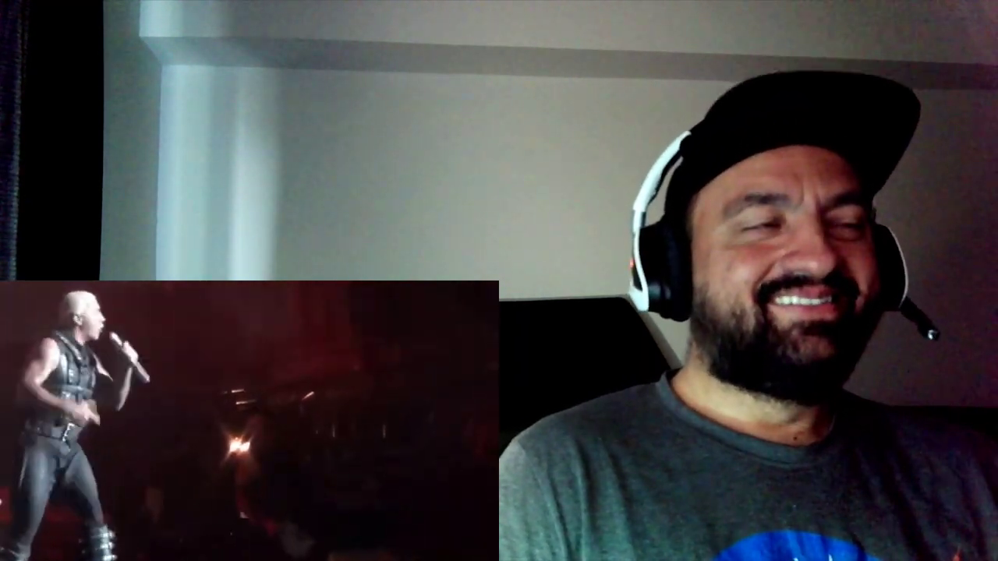
{"action": "key", "text": "space"}
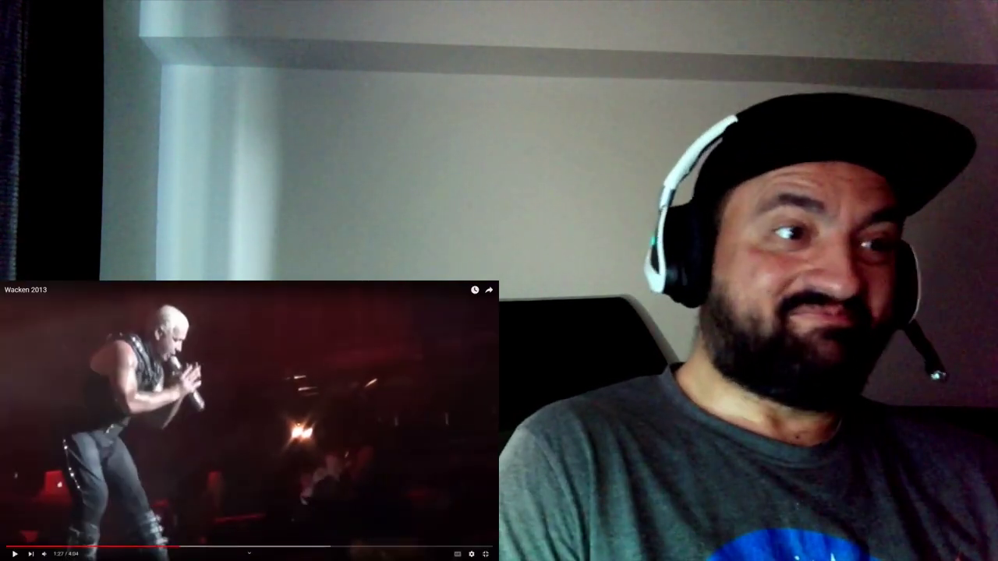
{"action": "key", "text": "Left"}
{"action": "key", "text": "space"}
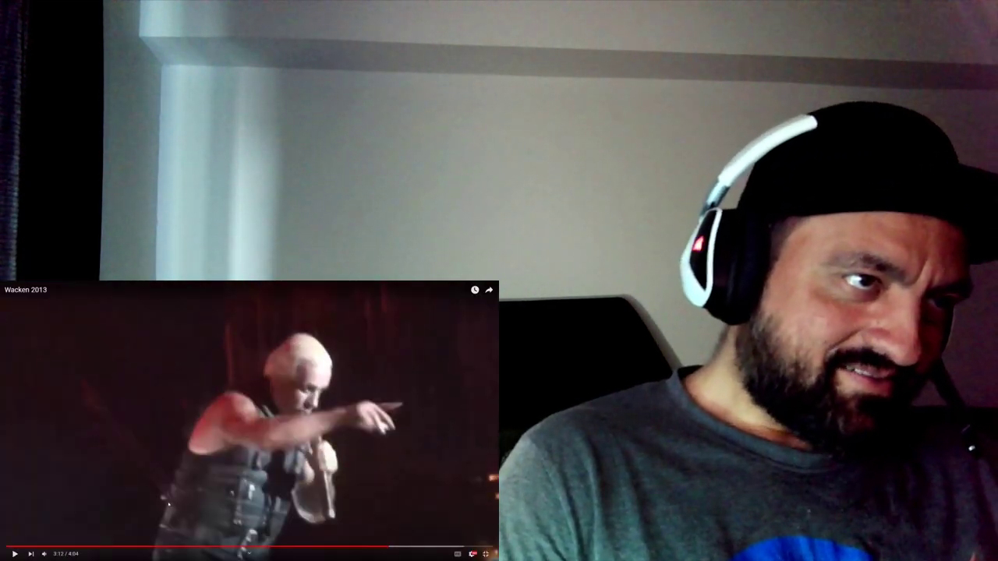
{"action": "left_click", "coordinate": [173, 499]}
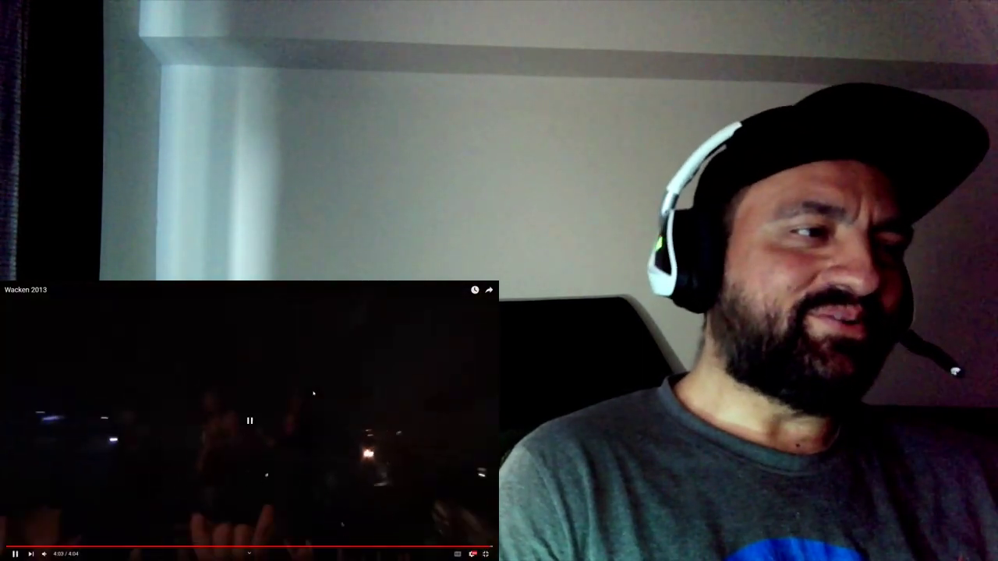
{"action": "left_click", "coordinate": [338, 403]}
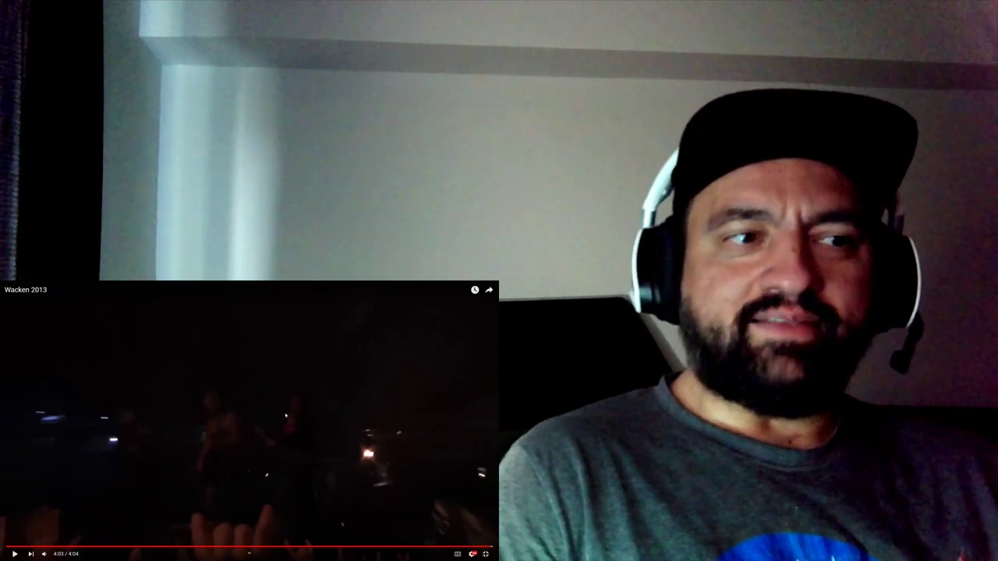